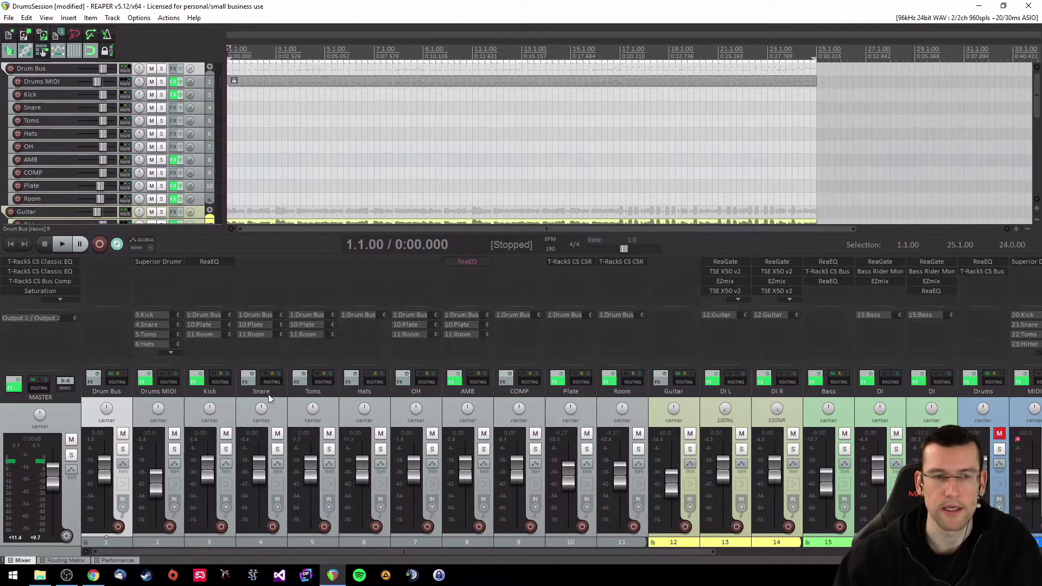
- Solo the Drum Bus channel in the mixer
left_click(123, 449)
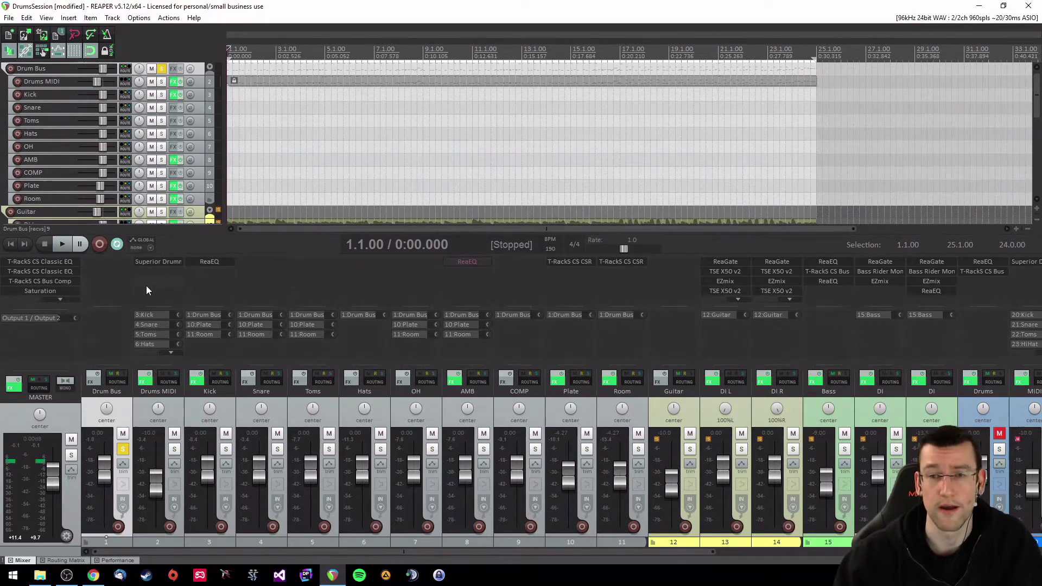
- Check the Drums ReaEQ's 441 Hz cut, then copy that ReaEQ onto the Drum Bus
left_click(985, 262)
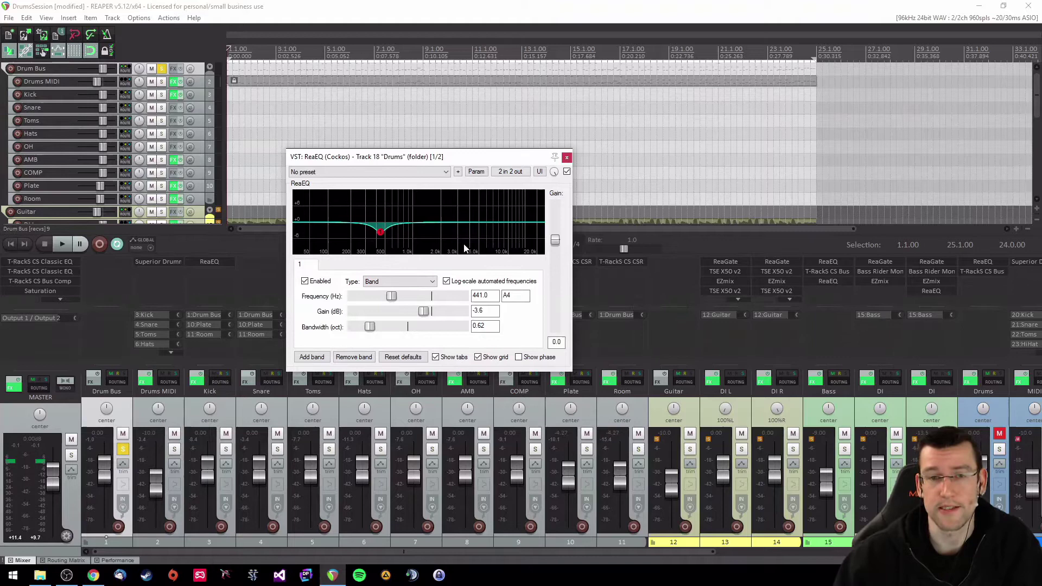
left_click(485, 296)
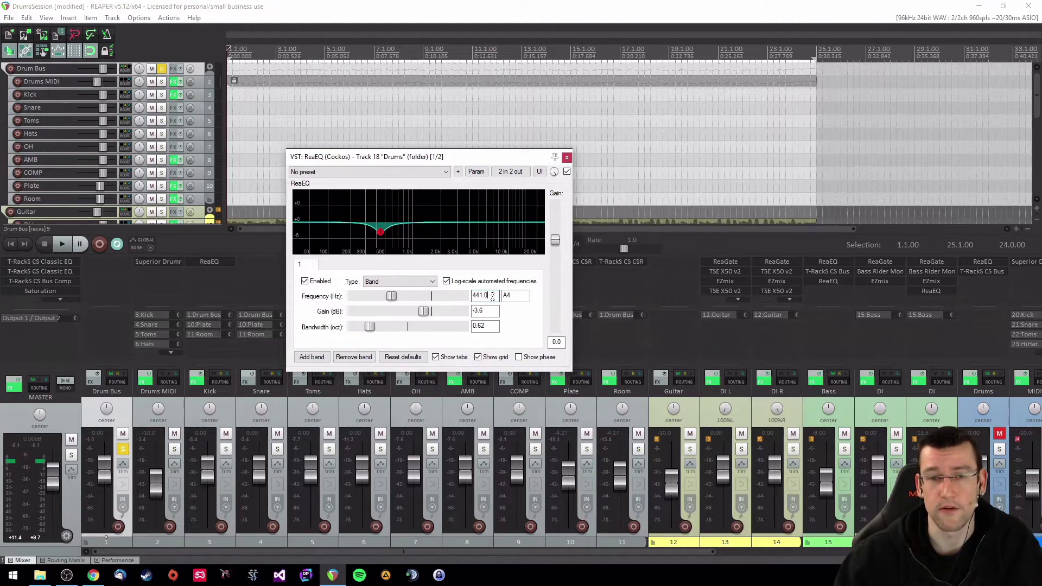
left_click(567, 158)
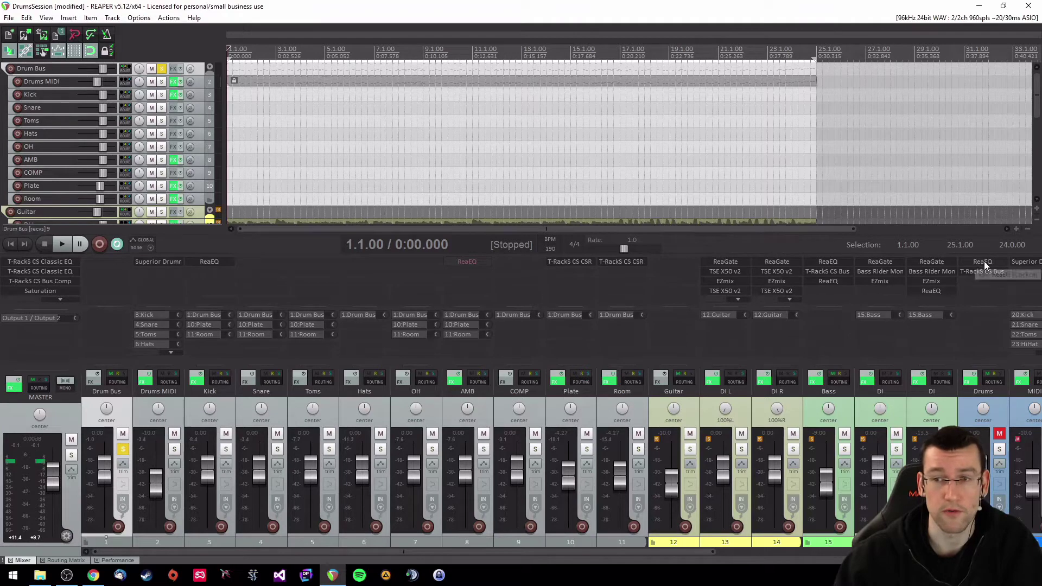
left_click_drag(985, 262, 108, 269)
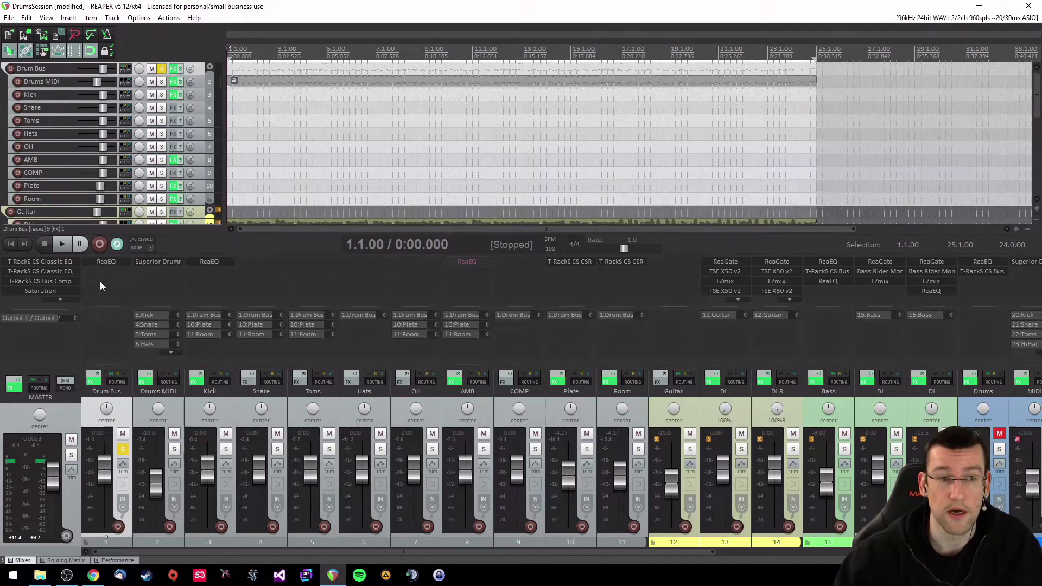
- Open the Drum Bus ReaEQ and play the drums with the EQ bypassed
left_click(100, 262)
left_click_drag(235, 34, 676, 134)
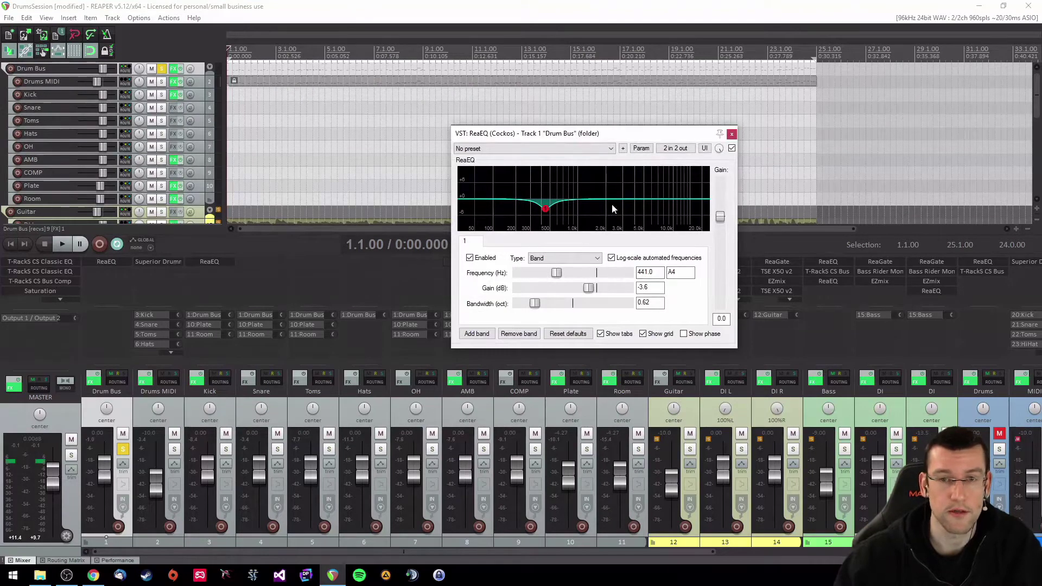
left_click_drag(597, 133, 522, 146)
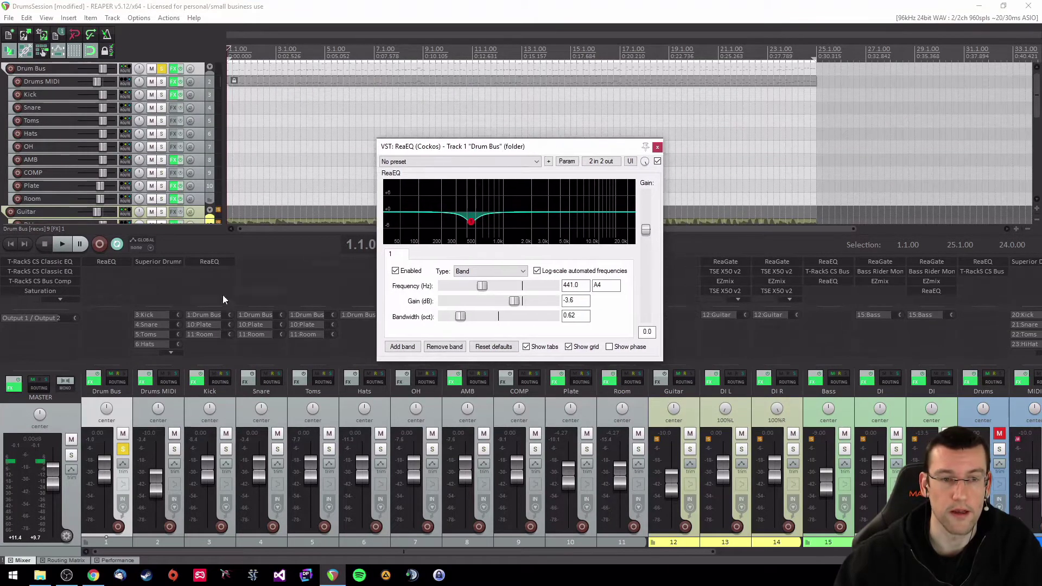
key("space")
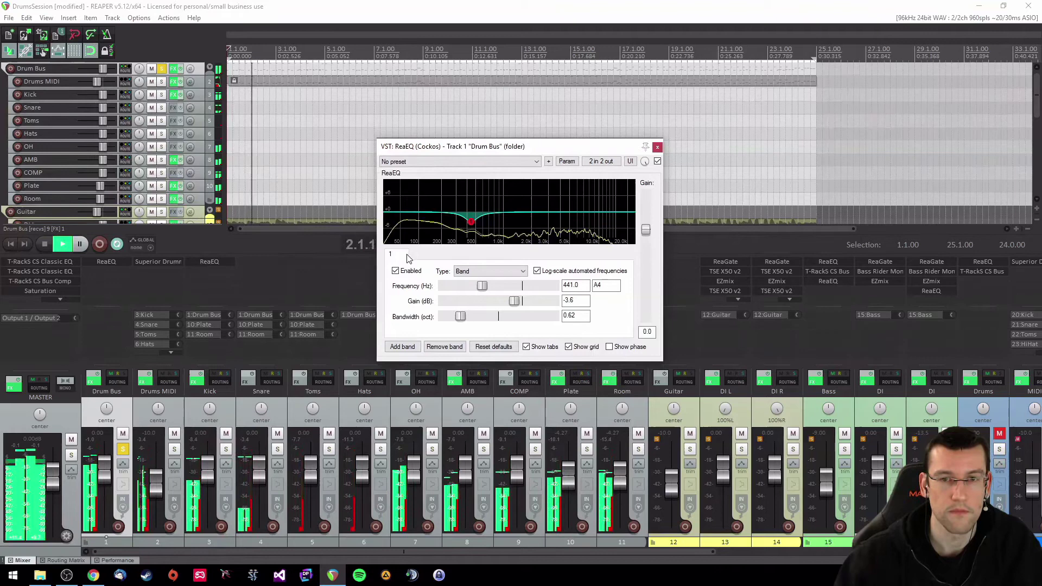
left_click(658, 161)
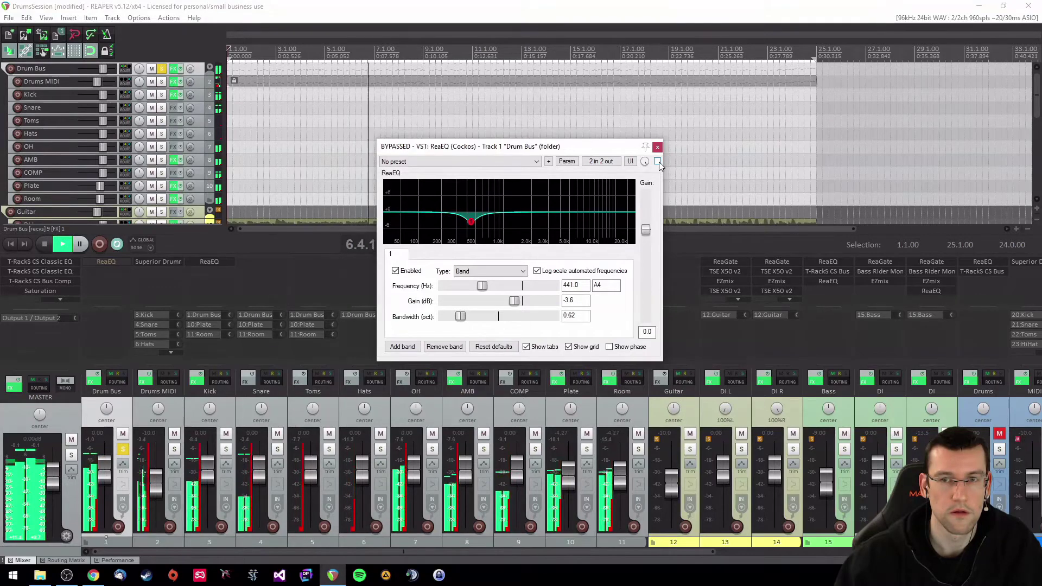
key("space")
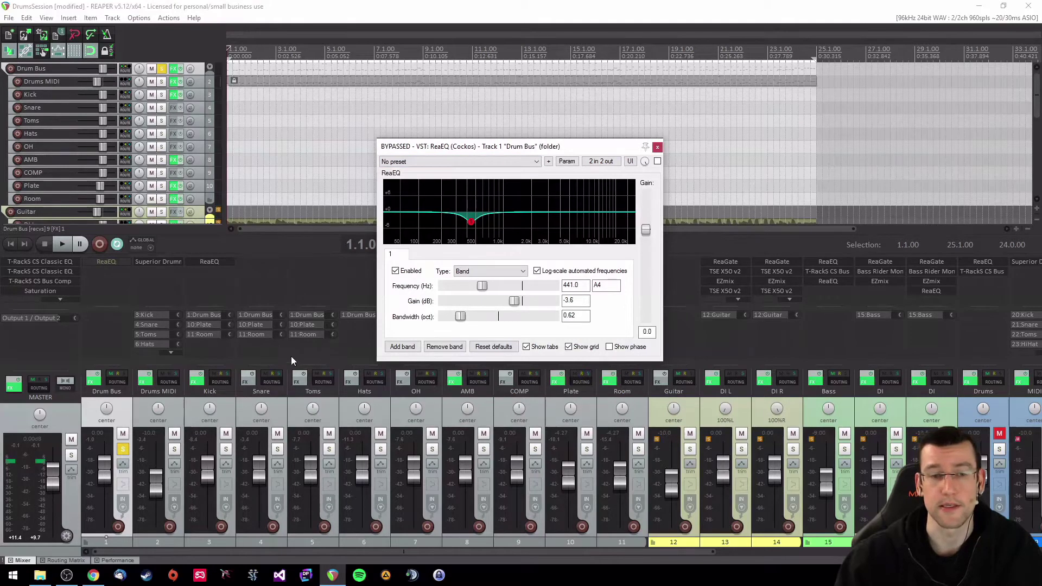
- Solo the Snare track, play it back, and re-enable the Drum Bus ReaEQ
left_click(277, 450)
left_click(518, 149)
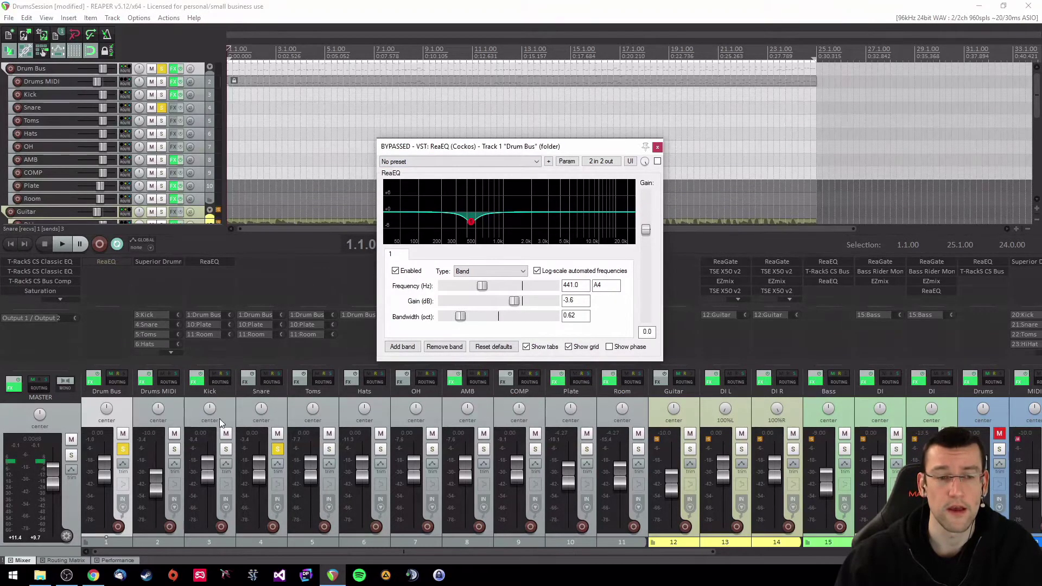
left_click(266, 390)
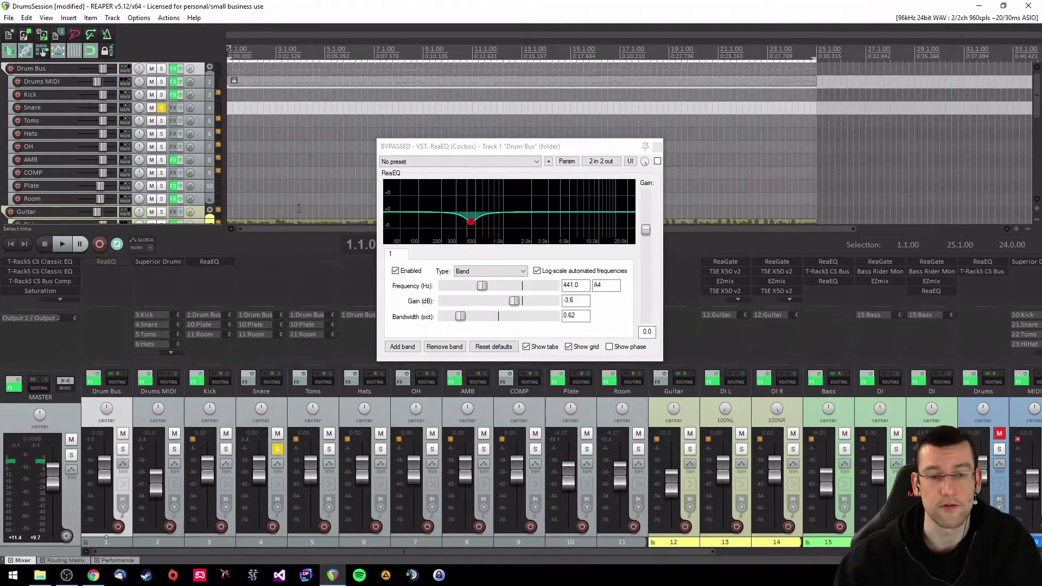
key("space")
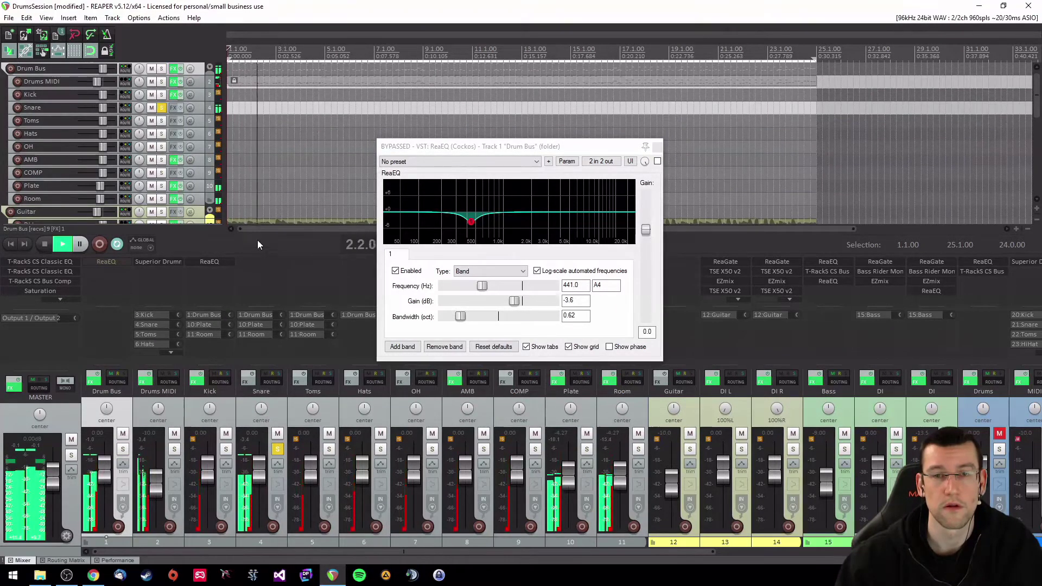
left_click(657, 161)
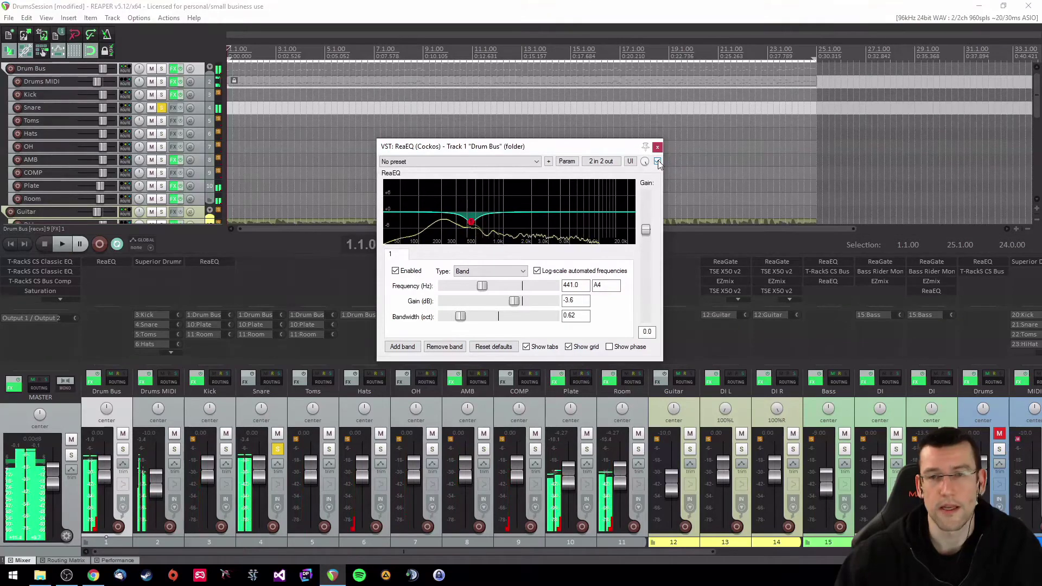
- Bypass the ReaEQ, unsolo Snare, and solo the Drum Bus again
left_click(658, 162)
key("space")
left_click(277, 449)
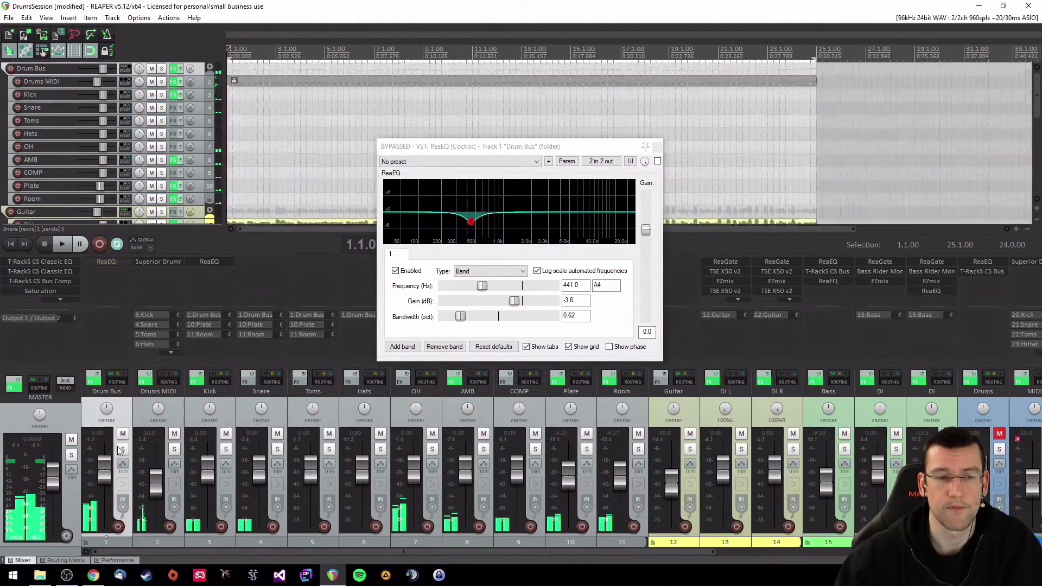
left_click(123, 450)
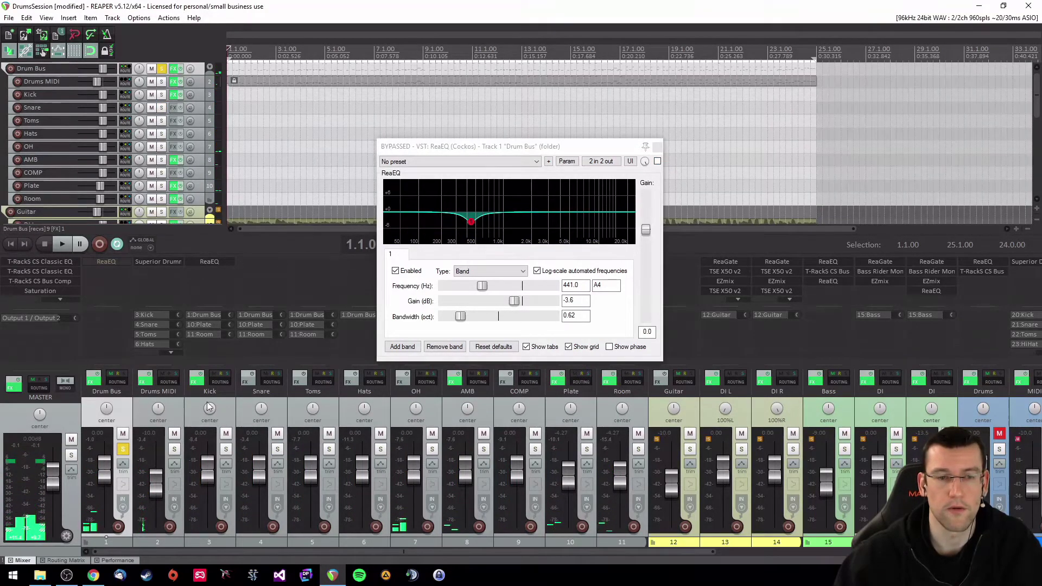
- Play the soloed Drum Bus, re-enable the ReaEQ cut mid-playback, then stop
mouse_move(545, 148)
left_mouse_down()
mouse_move(625, 167)
mouse_move(549, 160)
left_mouse_up()
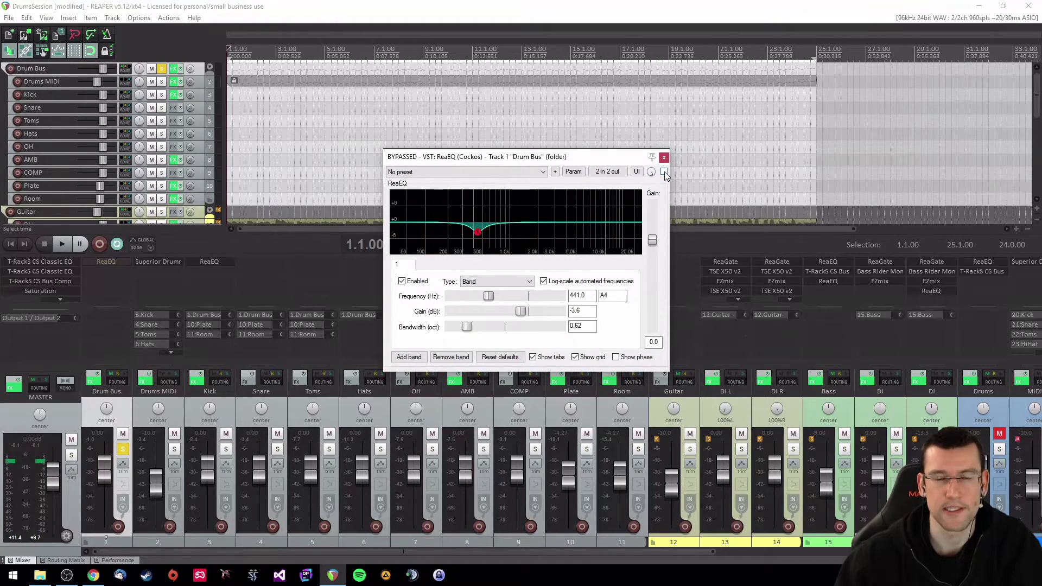
key("space")
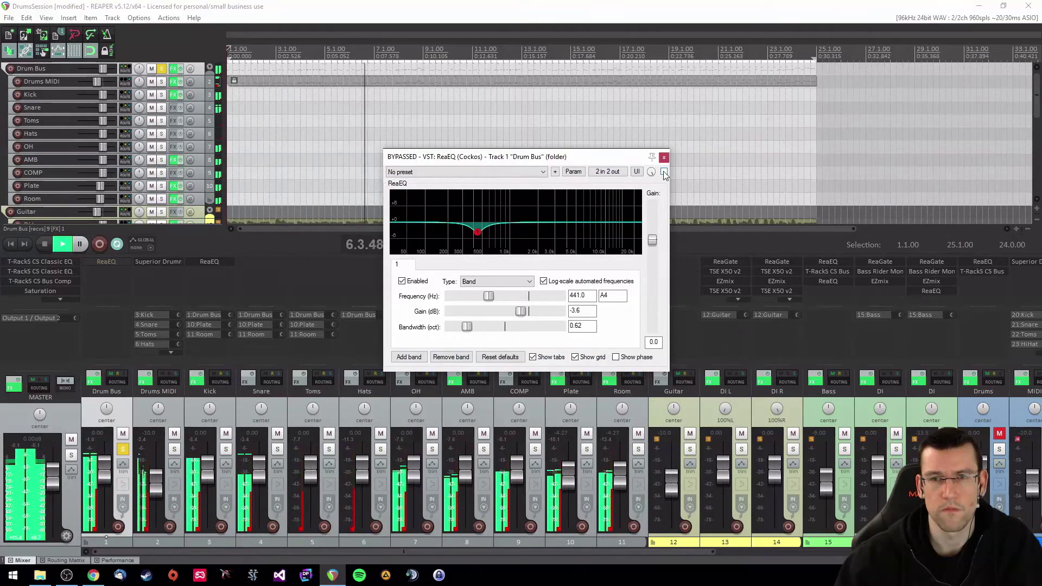
left_click(664, 173)
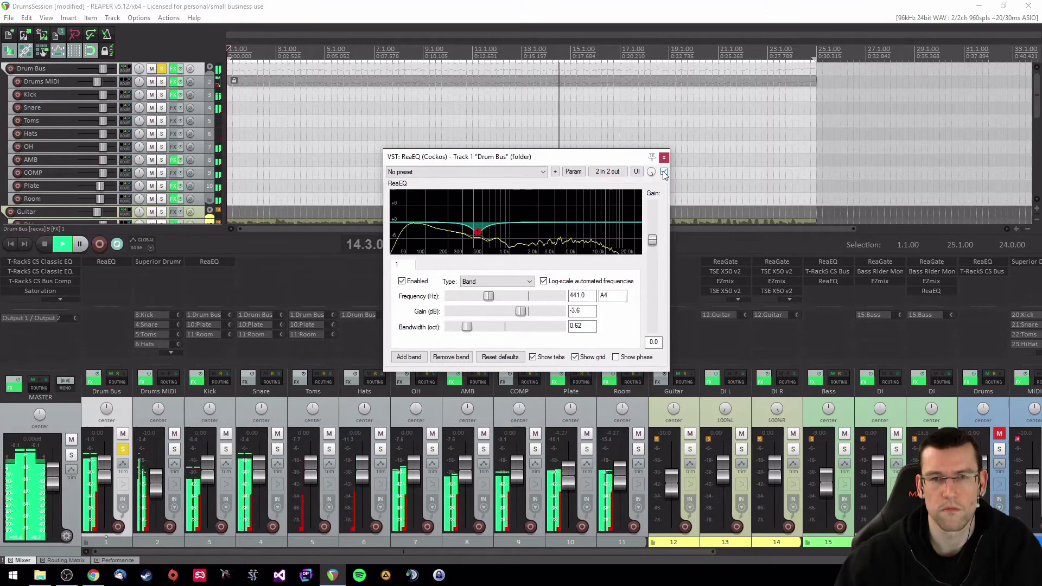
key("space")
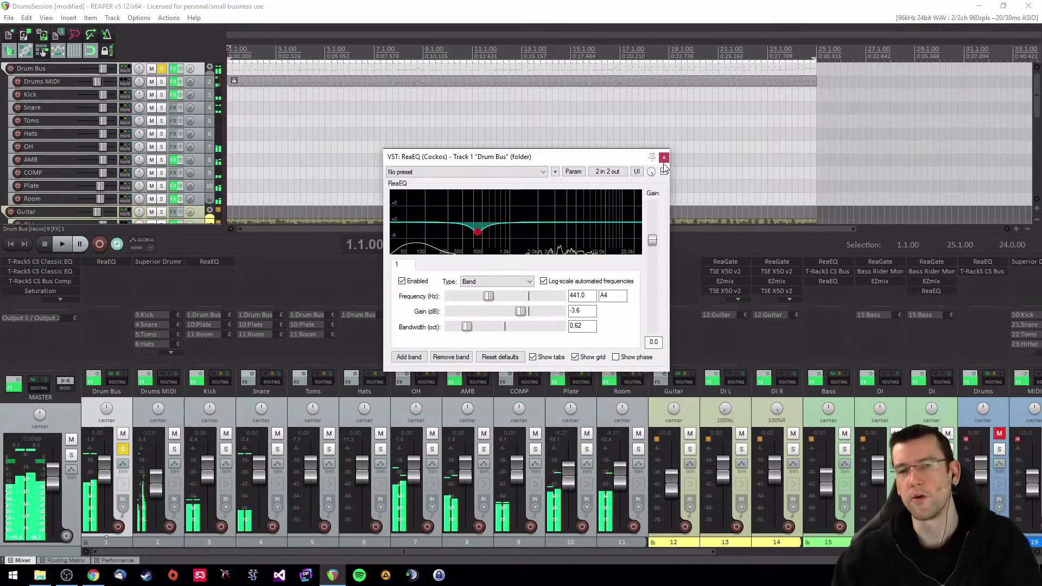
- Close ReaEQ and copy T-RackS CS Bus Comp from Drums onto the Drum Bus below ReaEQ
left_click(664, 158)
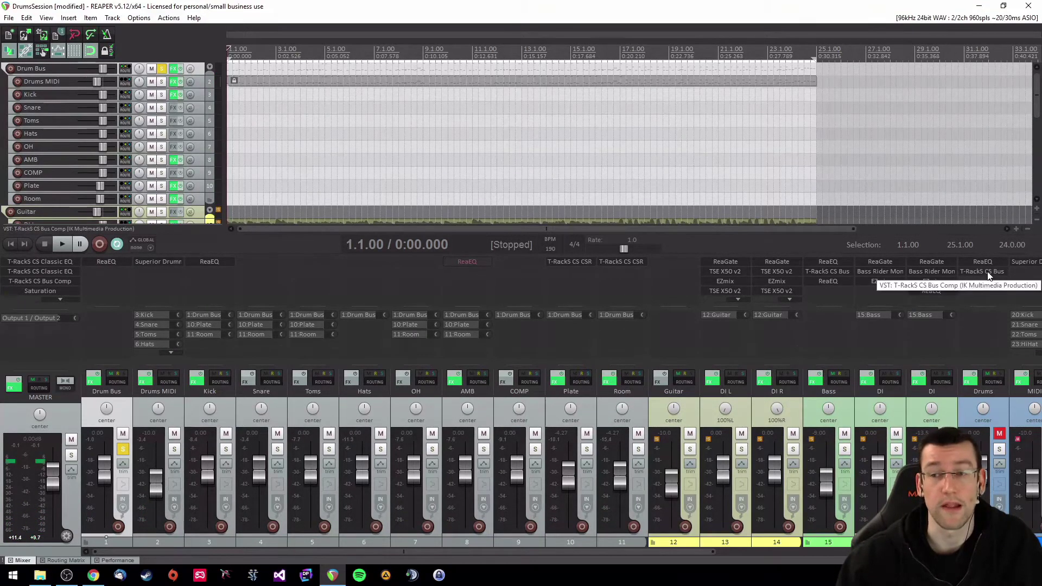
left_click_drag(989, 276, 107, 270)
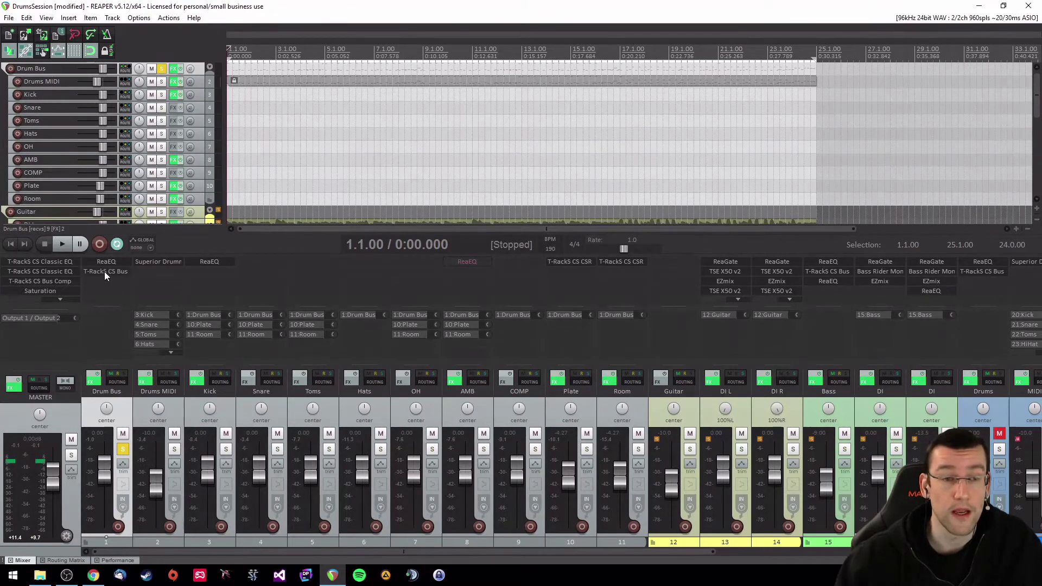
left_click_drag(244, 41, 488, 170)
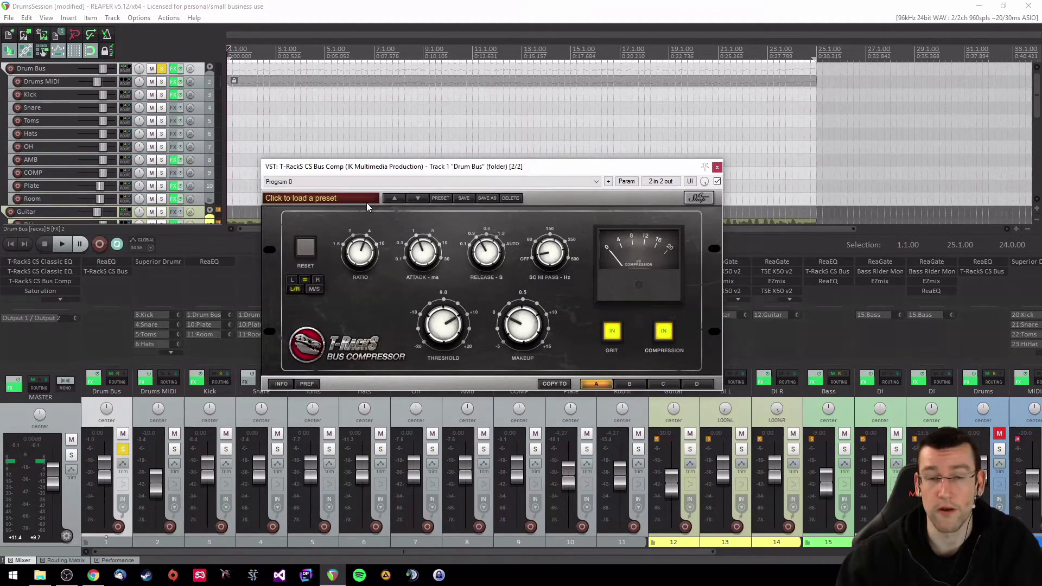
- Turn the compressor Ratio down to about 1.5 and increase the Release time
left_click_drag(350, 266, 375, 314)
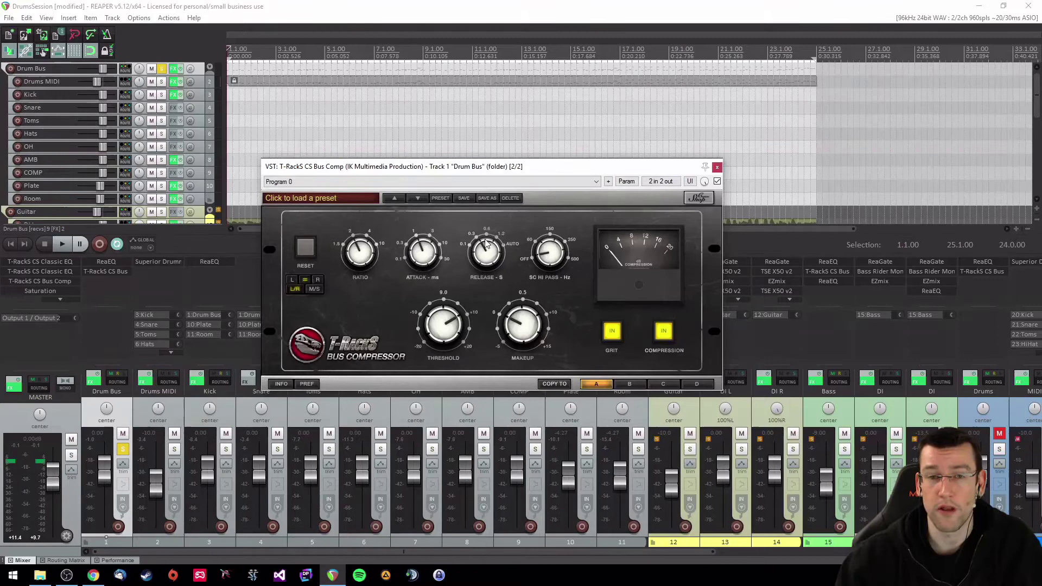
left_click_drag(482, 255, 568, 97)
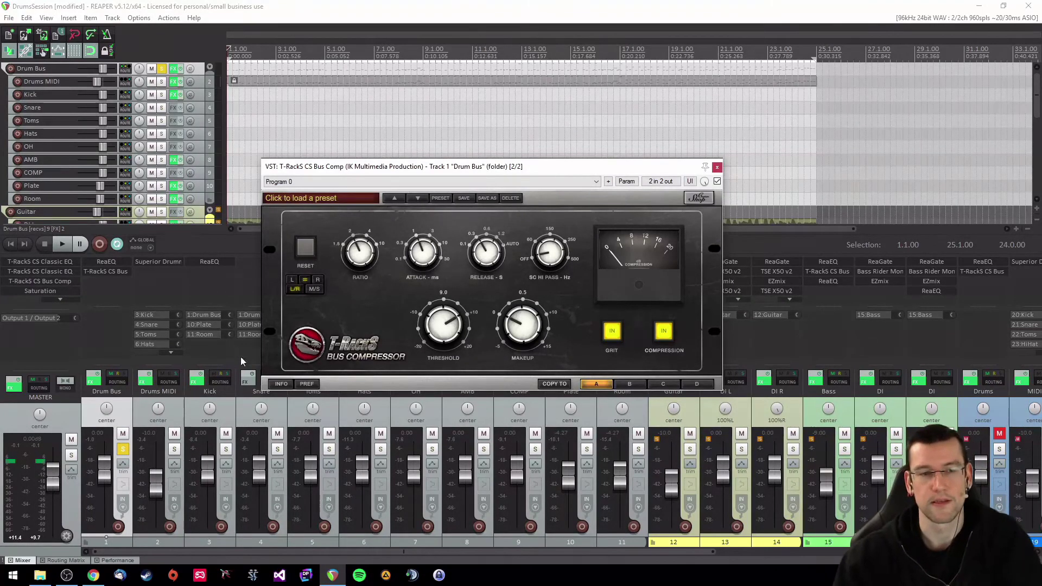
mouse_move(495, 171)
left_mouse_down()
mouse_move(466, 189)
mouse_move(483, 167)
left_mouse_up()
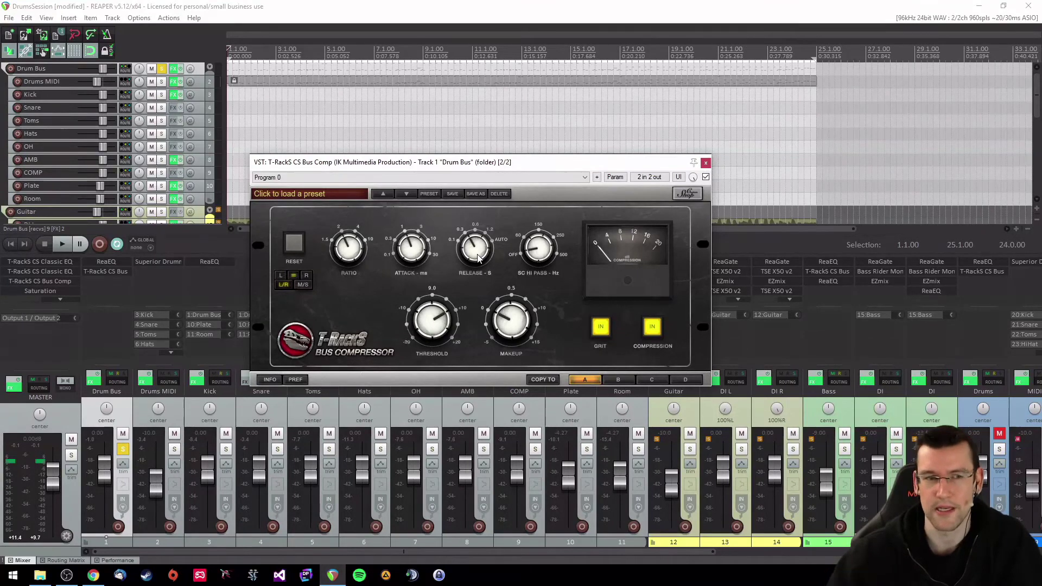
key("space")
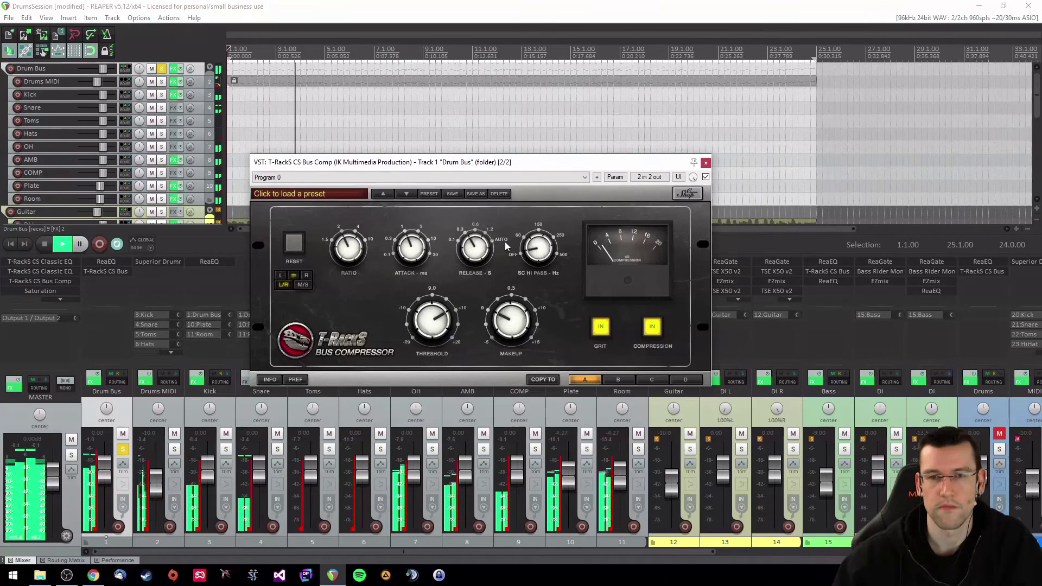
left_click(705, 177)
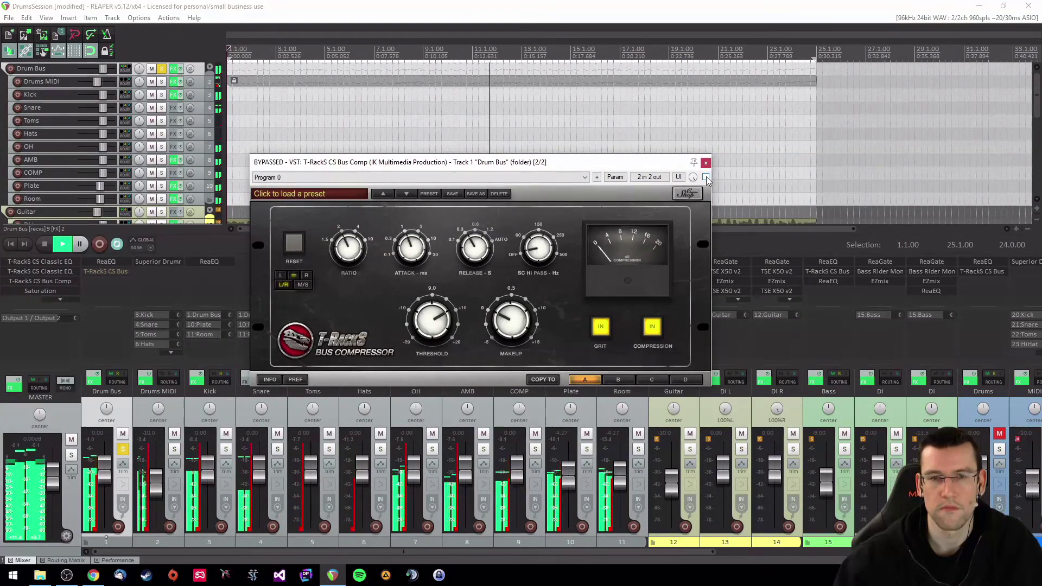
left_click(705, 177)
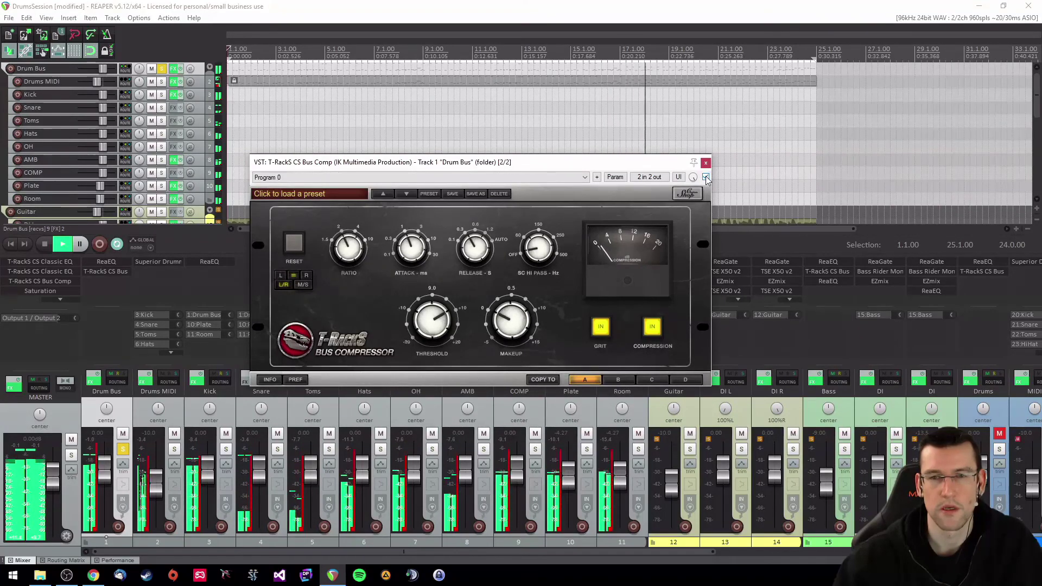
key("space")
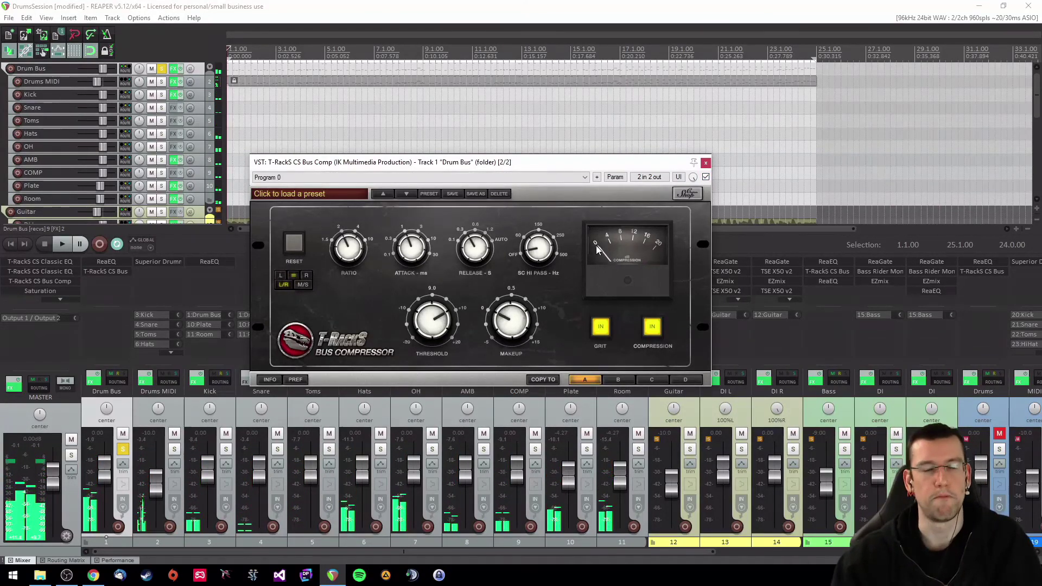